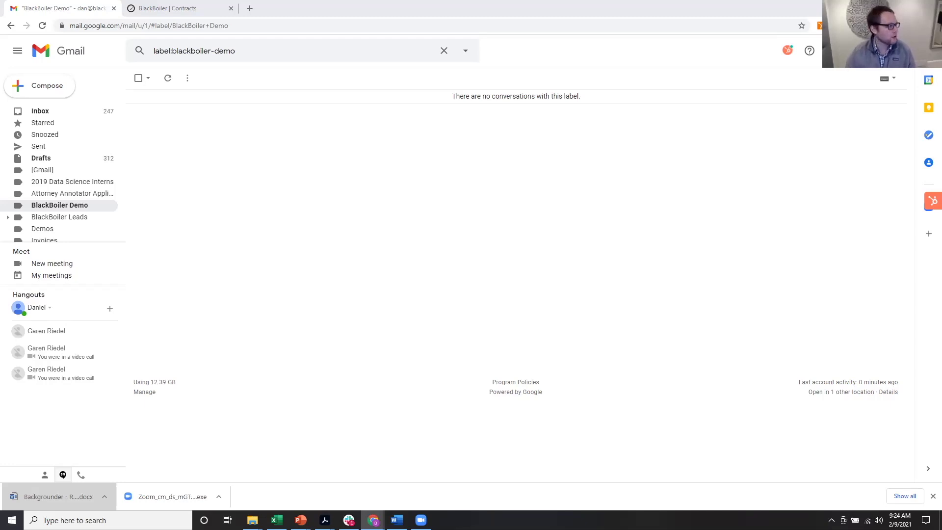
Start a full-screen Gmail draft with the three contract .docx files attached
click(40, 93)
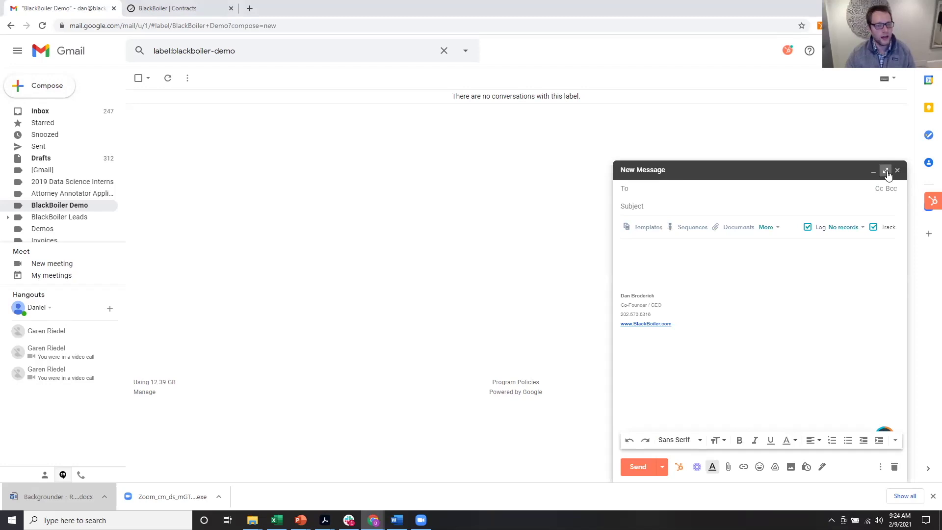
click(885, 170)
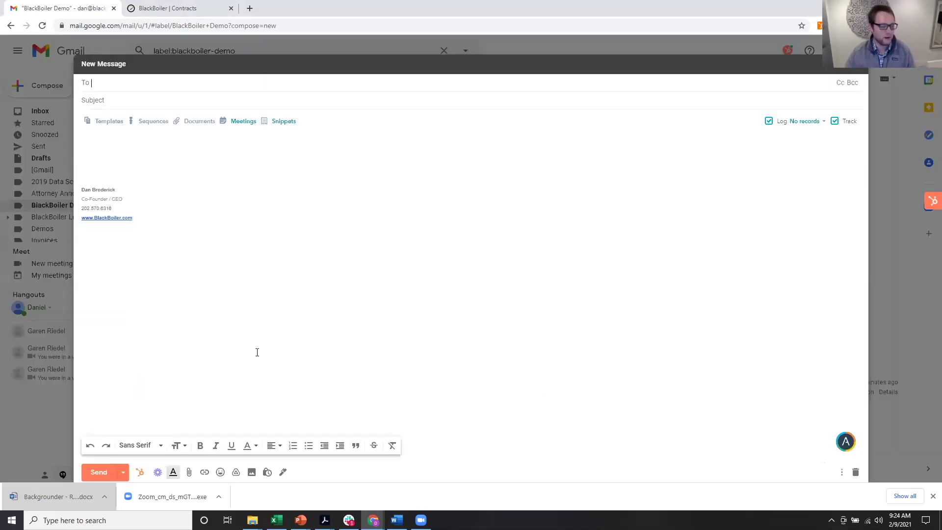
click(190, 474)
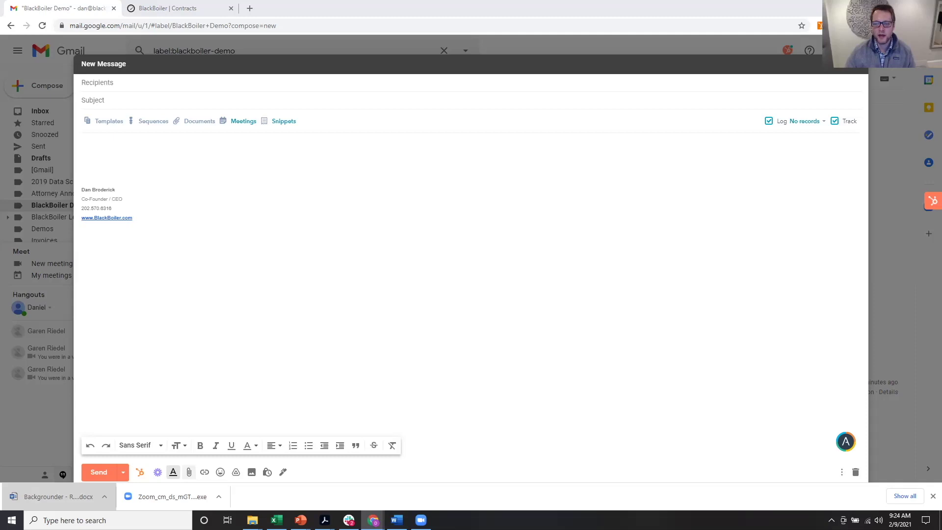
key(Return)
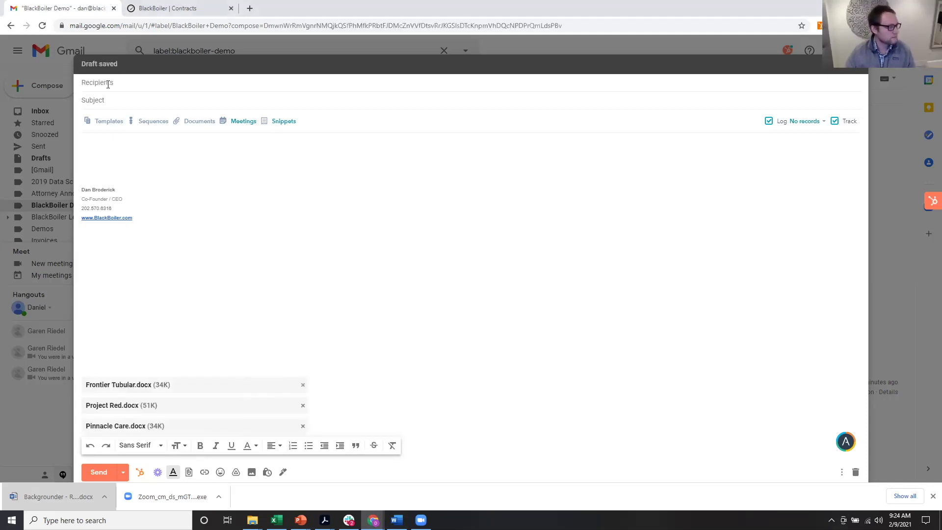
Address the draft to BlackBoiler's review address and send it
click(108, 84)
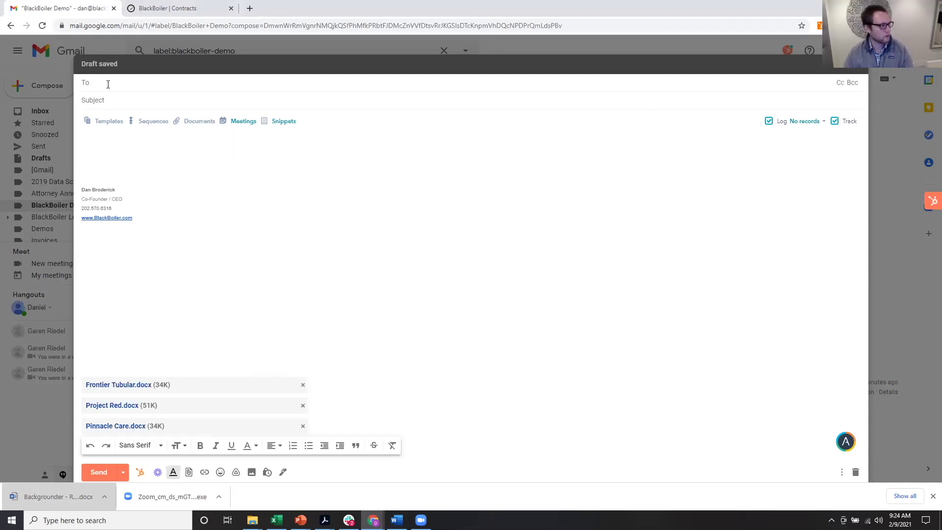
text(r)
click(139, 103)
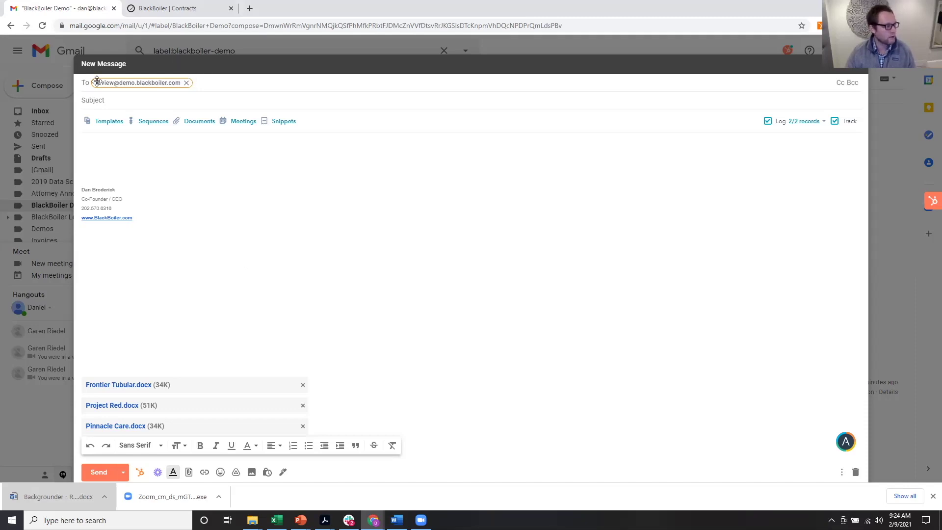
mouse_move(145, 85)
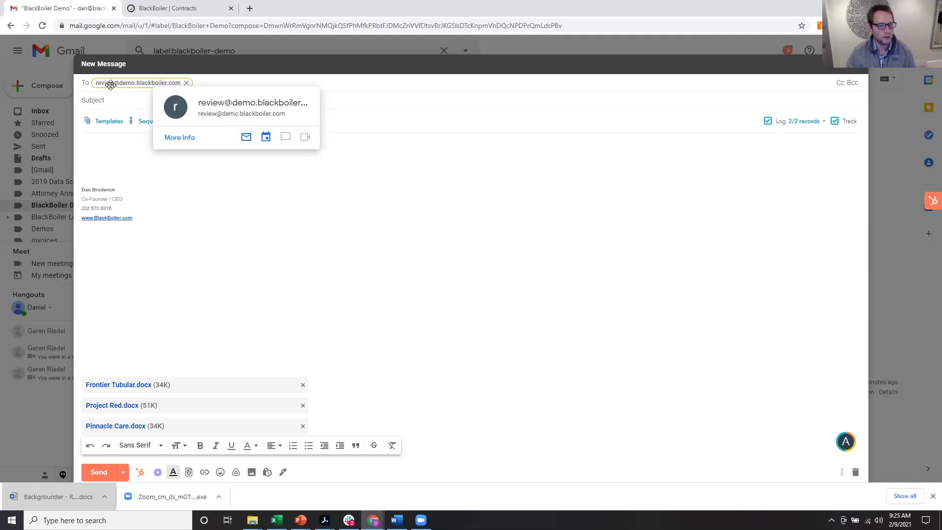
click(96, 471)
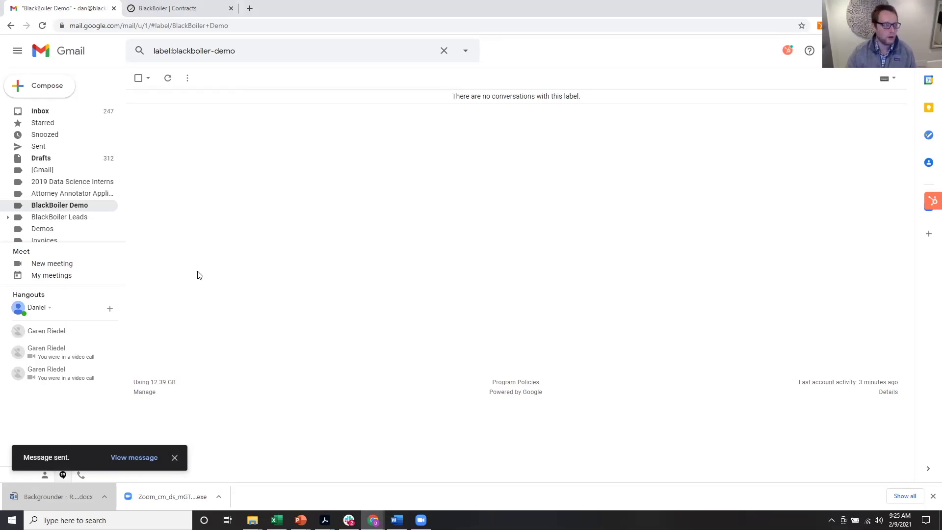
Switch to the BlackBoiler | Contracts tab to check the submitted contracts
click(177, 9)
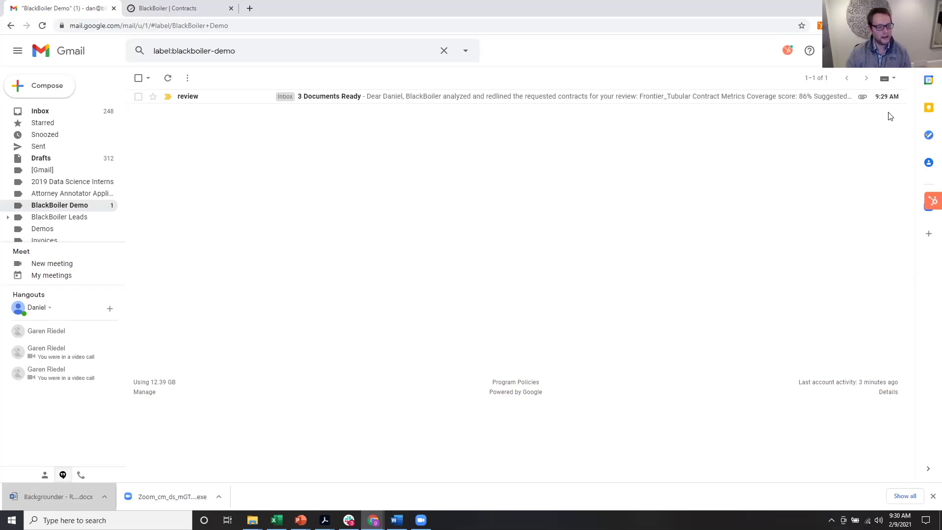
Open the 3 Documents Ready email, point out Frontier_Tubular's coverage and edit counts, and reach the attachments
click(405, 98)
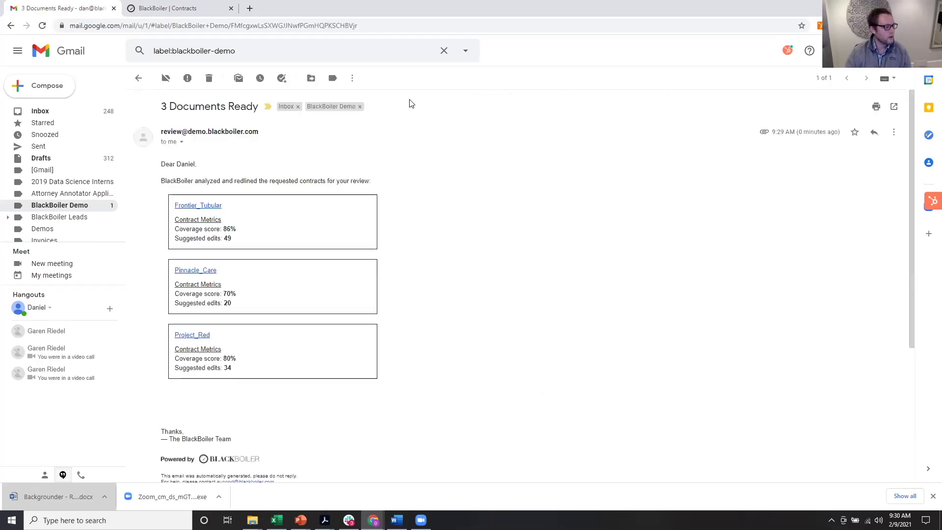
scroll(455, 236, down, 1)
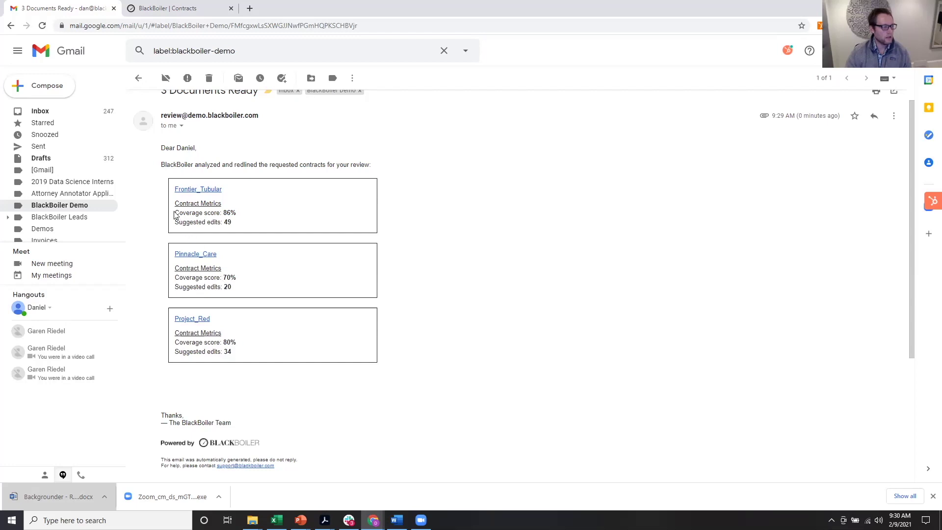
drag(222, 214, 259, 219)
click(259, 219)
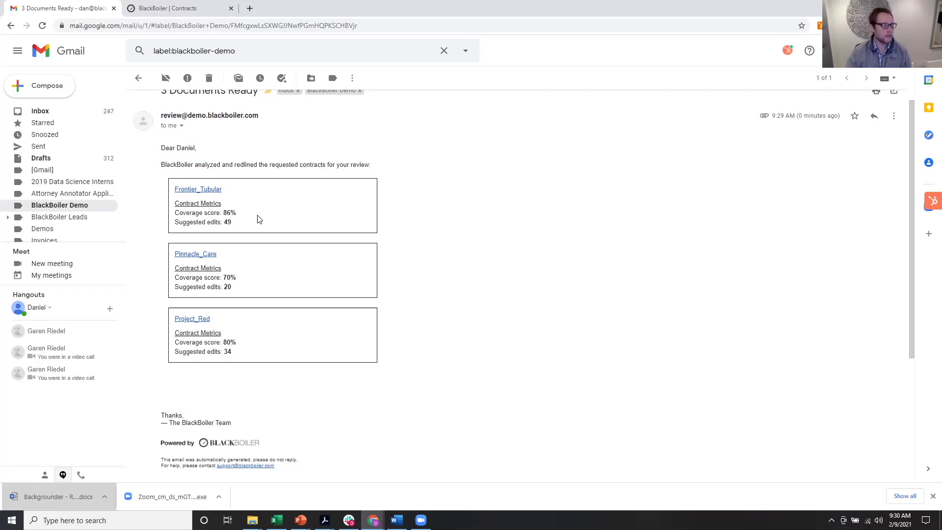
drag(179, 224, 231, 227)
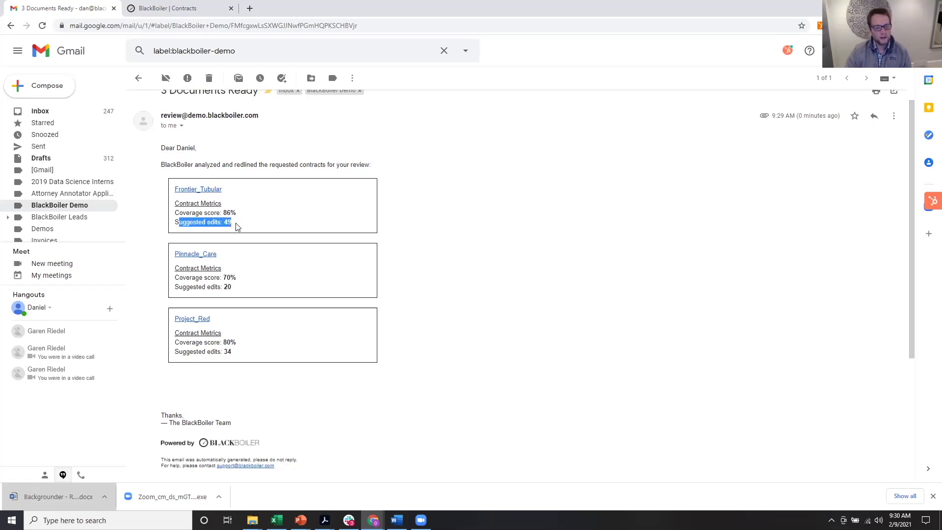
click(394, 218)
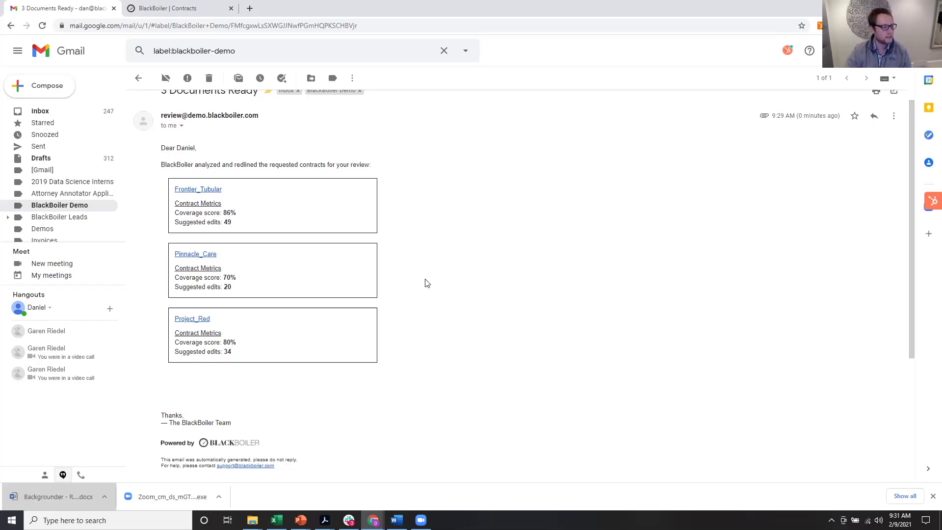
scroll(436, 288, down, 4)
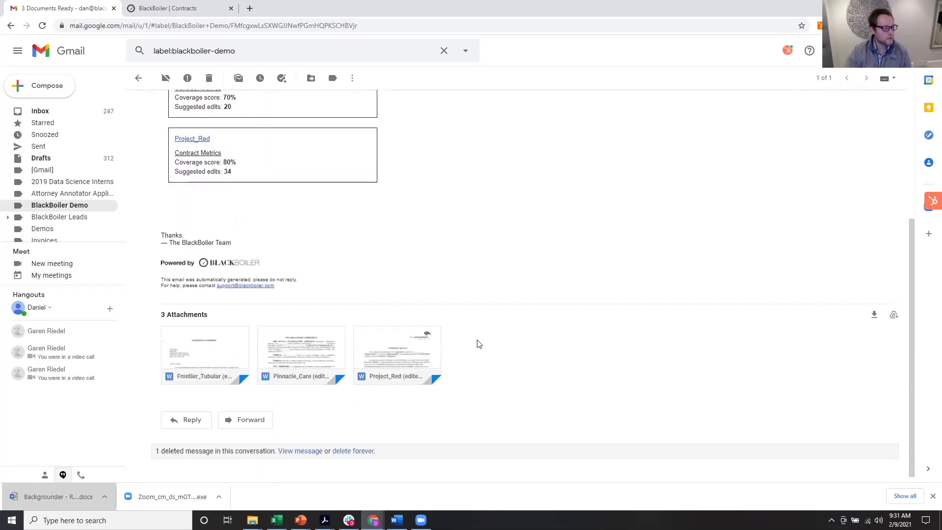
click(397, 349)
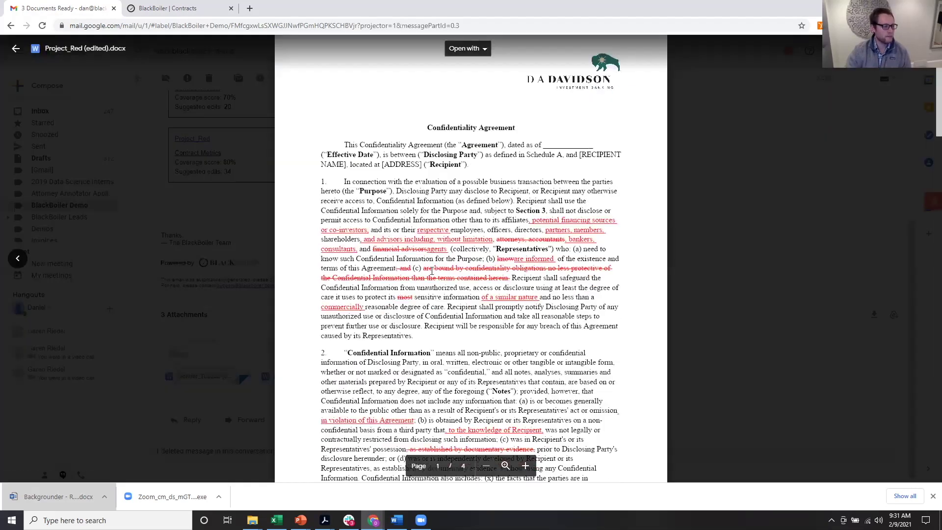
scroll(432, 271, down, 4)
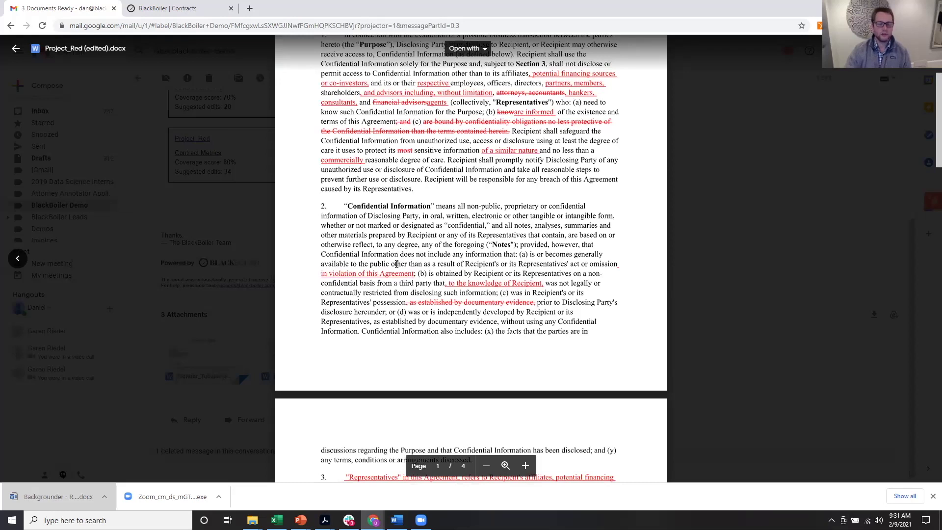
scroll(412, 278, down, 3)
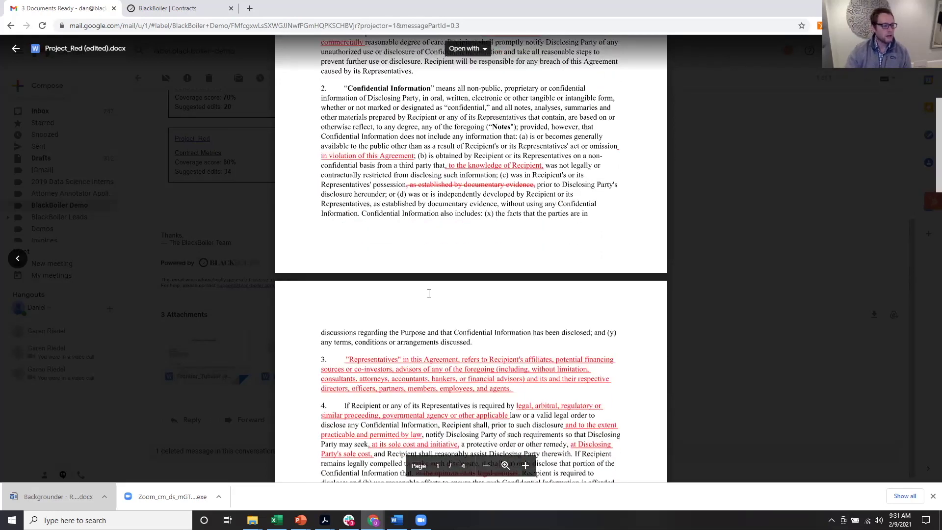
scroll(428, 293, down, 8)
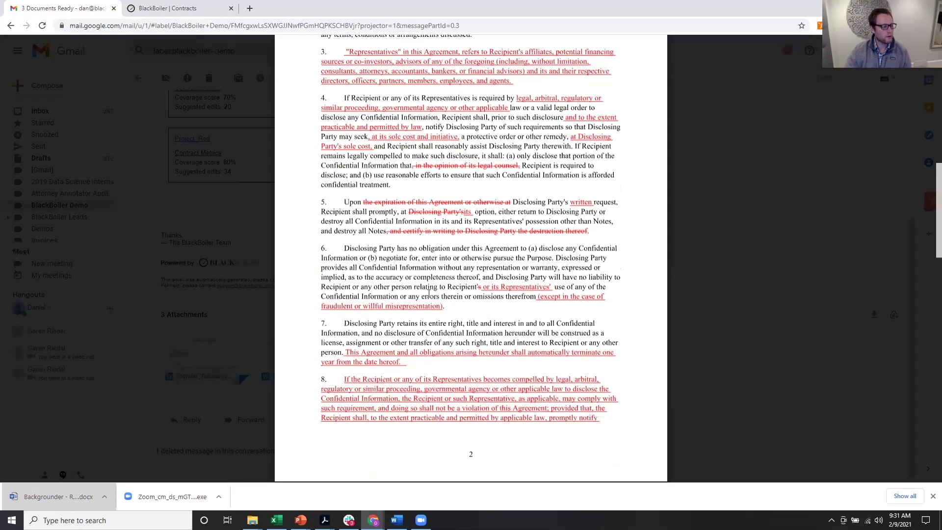
scroll(428, 294, up, 4)
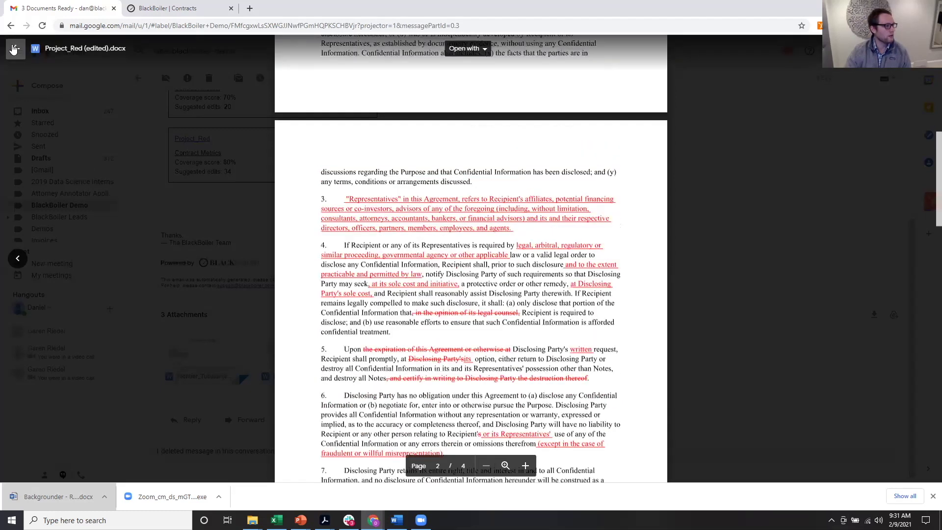
click(15, 51)
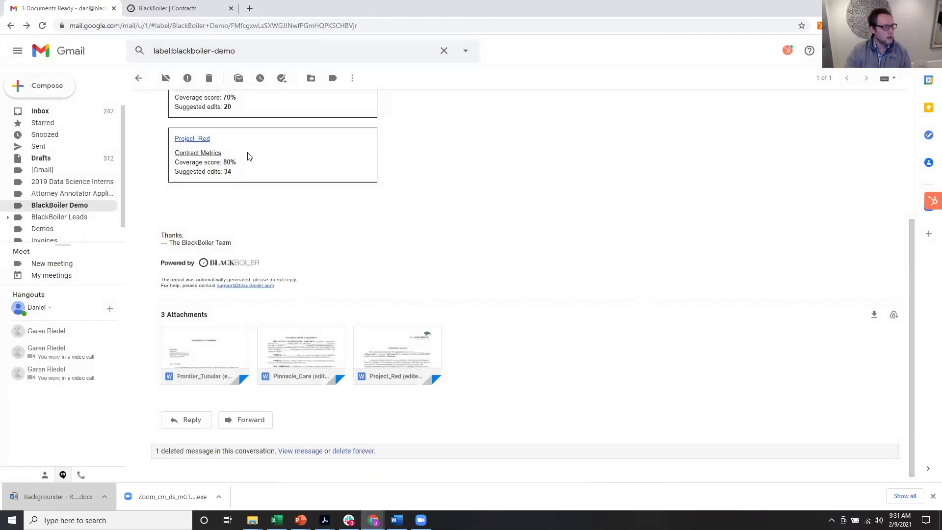
Open Project_Red in the BlackBoiler editor with a wider tools panel at 110% zoom
click(188, 139)
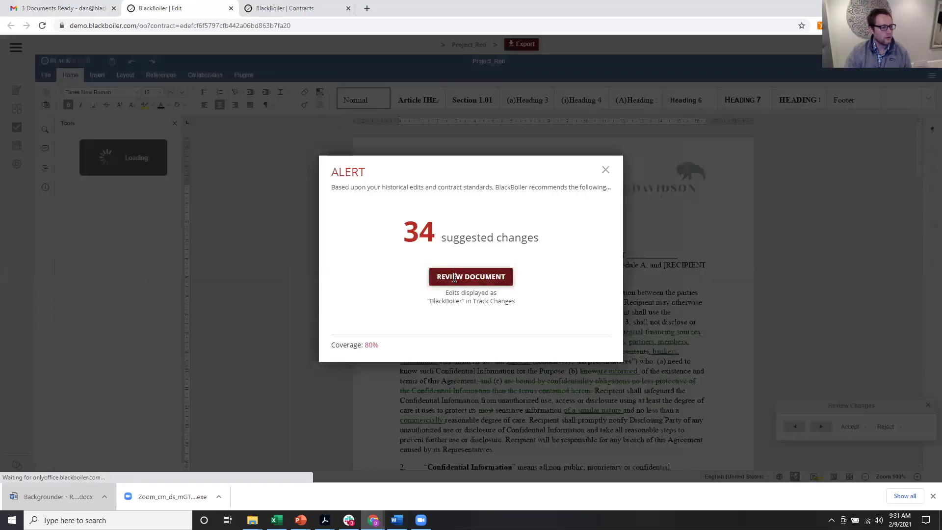
click(473, 276)
click(927, 405)
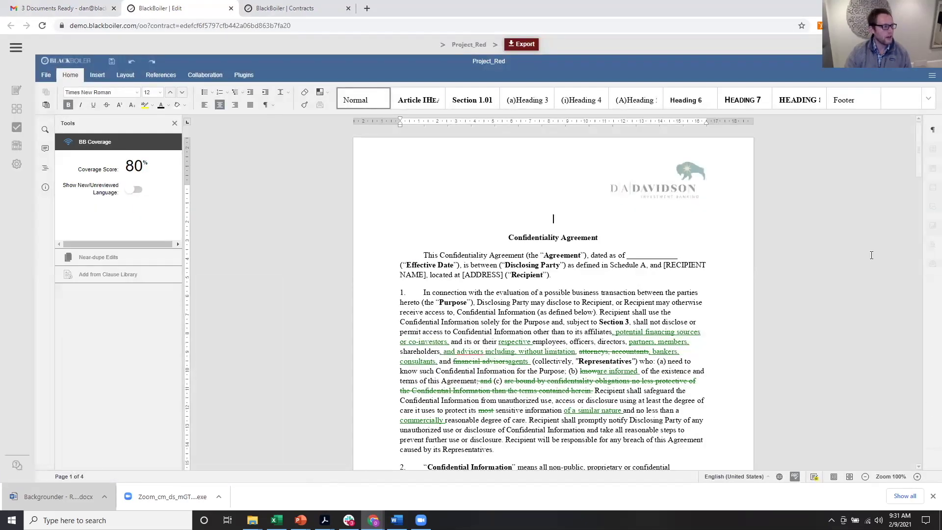
drag(182, 217, 242, 217)
click(917, 476)
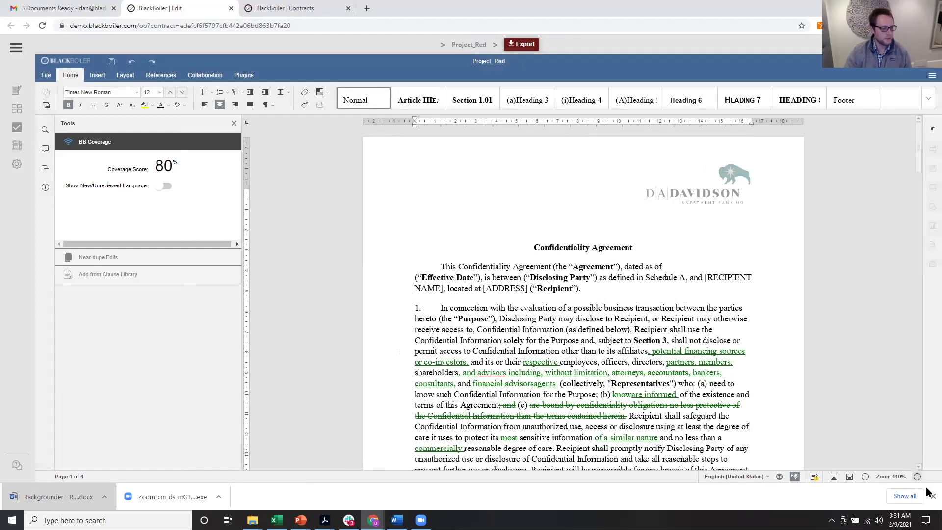
click(931, 496)
scroll(686, 244, down, 3)
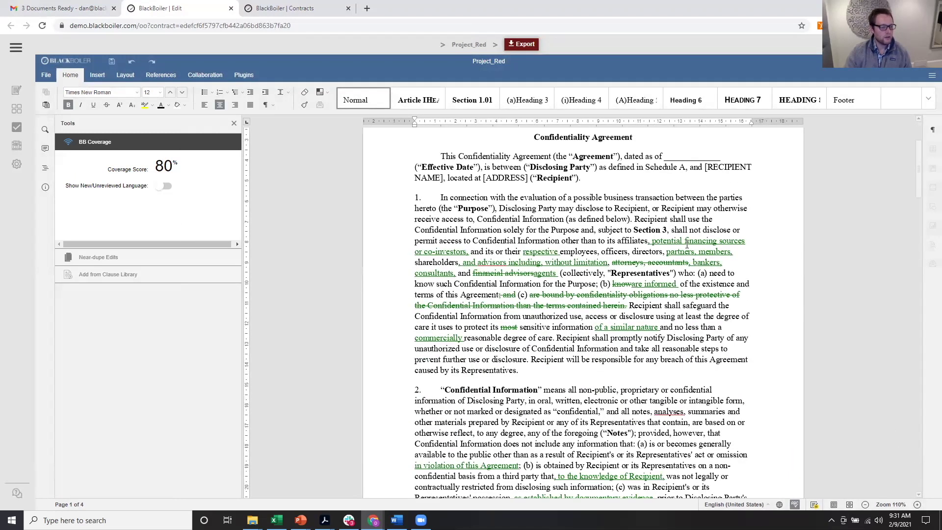
Inspect the financing-sources insertion, delete the stray letters after 'Representatives.', and review sections 2–8
click(687, 242)
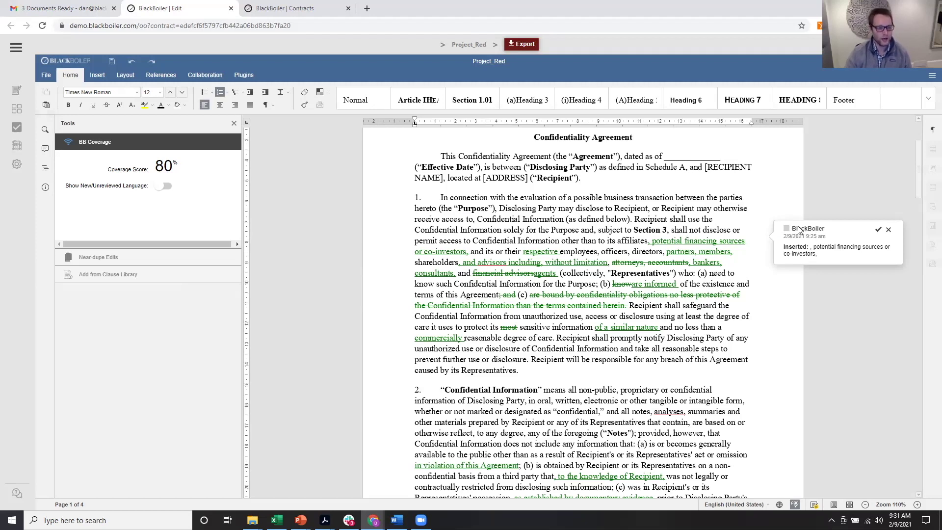
click(699, 317)
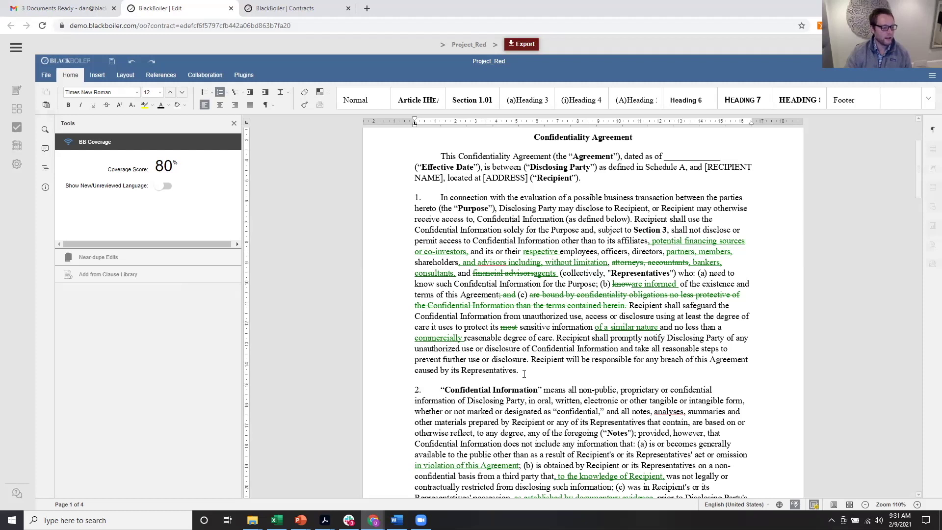
text(Thhe)
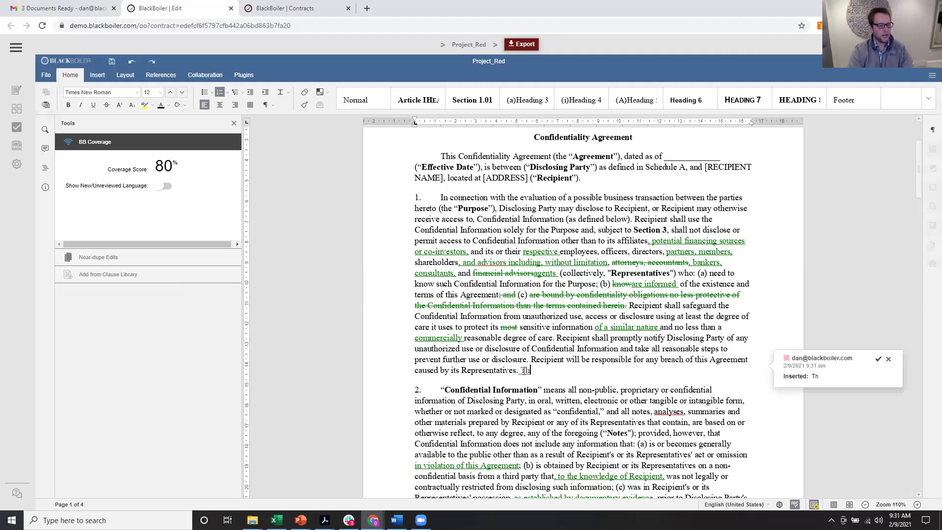
key(BackSpace)
key(BackSpace)
text(e)
key(BackSpace)
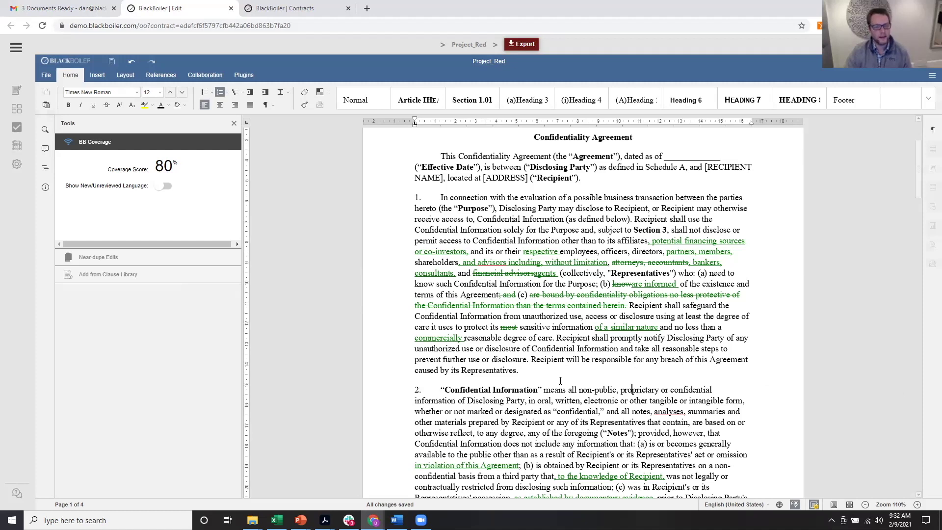
scroll(560, 381, down, 5)
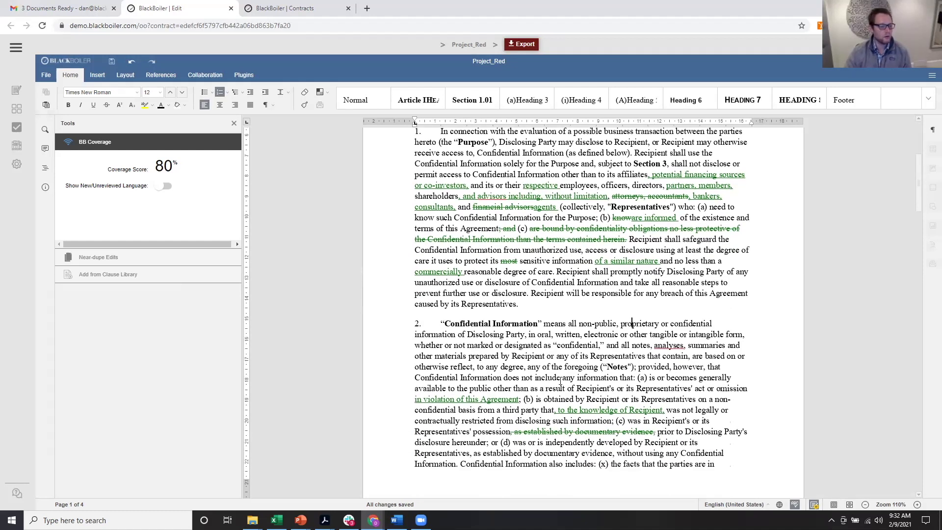
scroll(560, 380, down, 8)
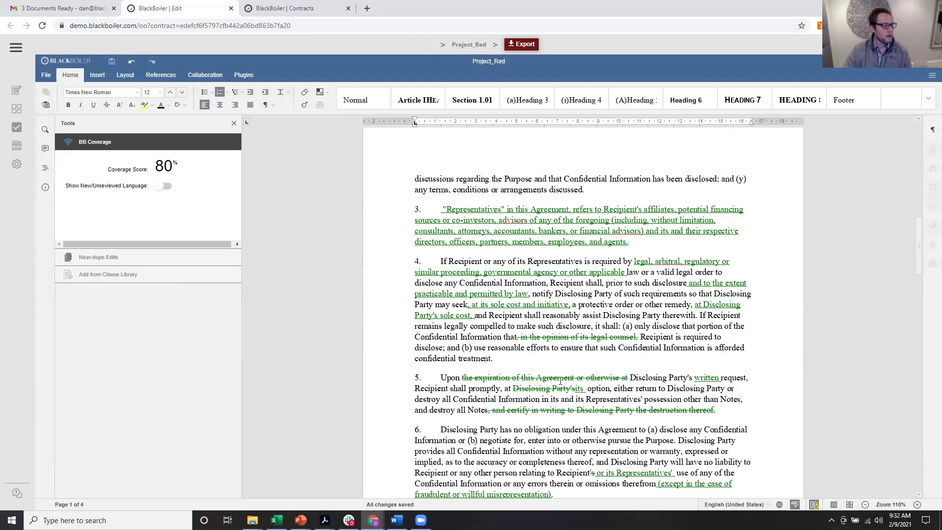
scroll(561, 380, down, 1)
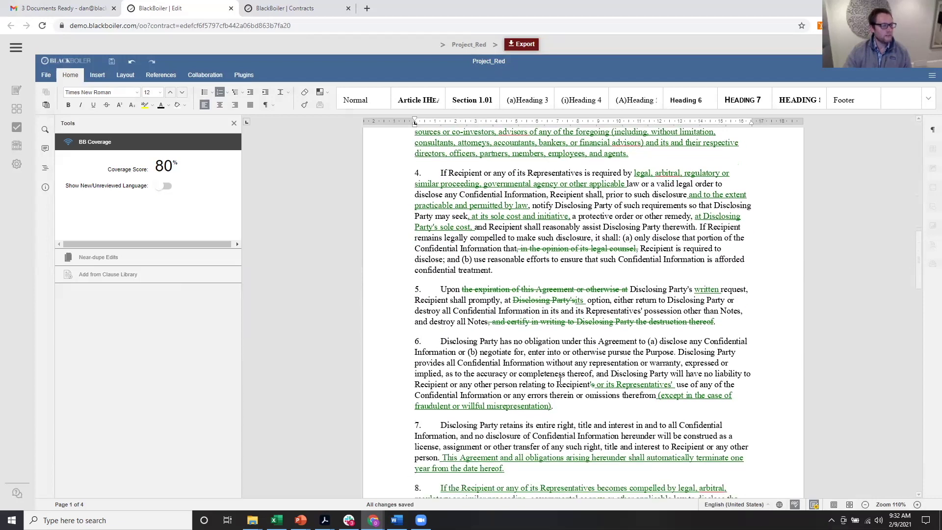
click(167, 187)
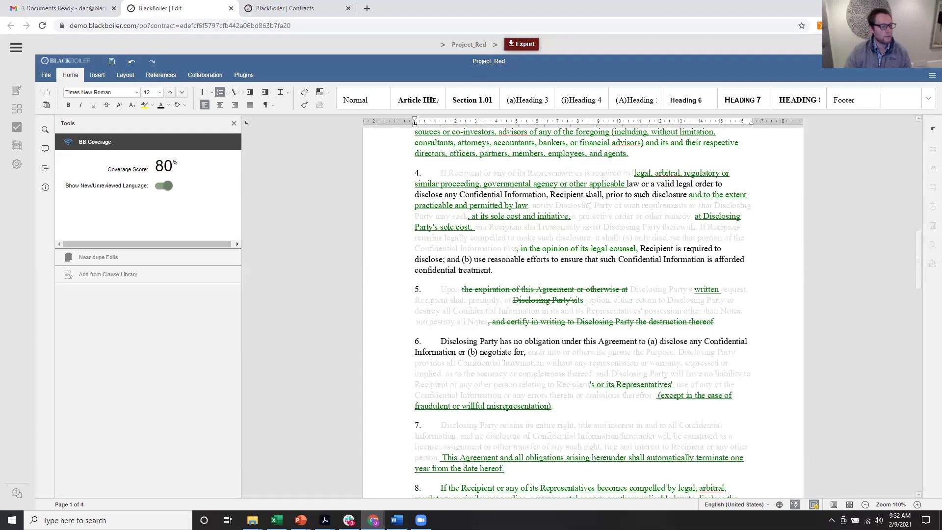
drag(628, 184, 689, 195)
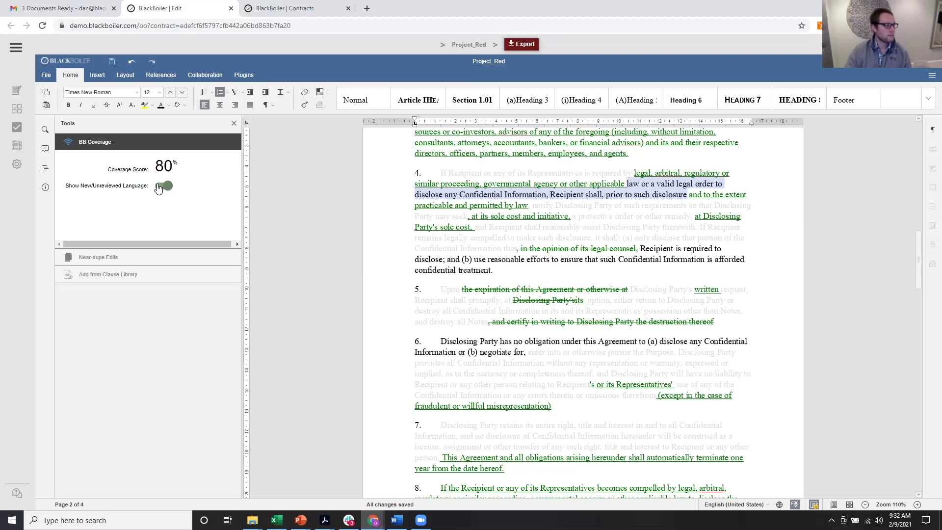
click(163, 186)
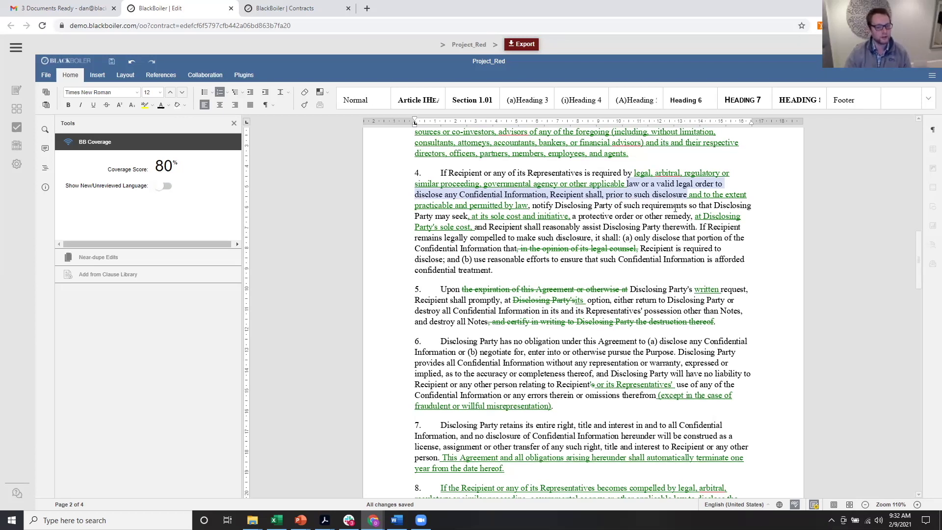
scroll(675, 208, down, 10)
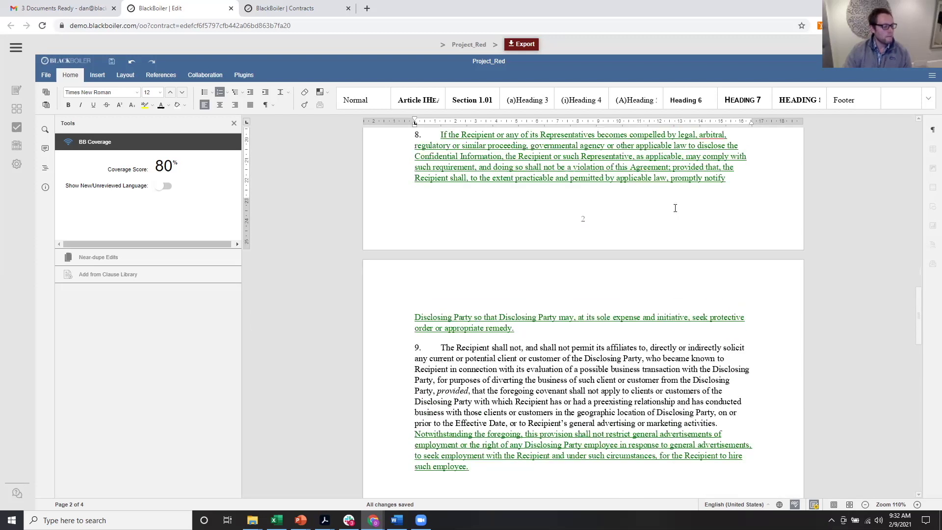
scroll(675, 208, down, 3)
click(416, 323)
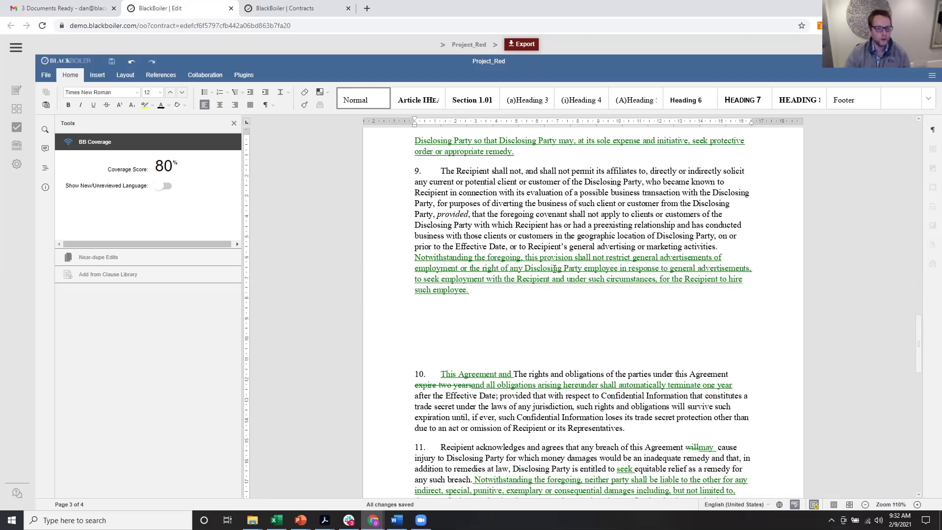
Open the clause library with party-name slots shown and pick the receiving party's name
click(99, 274)
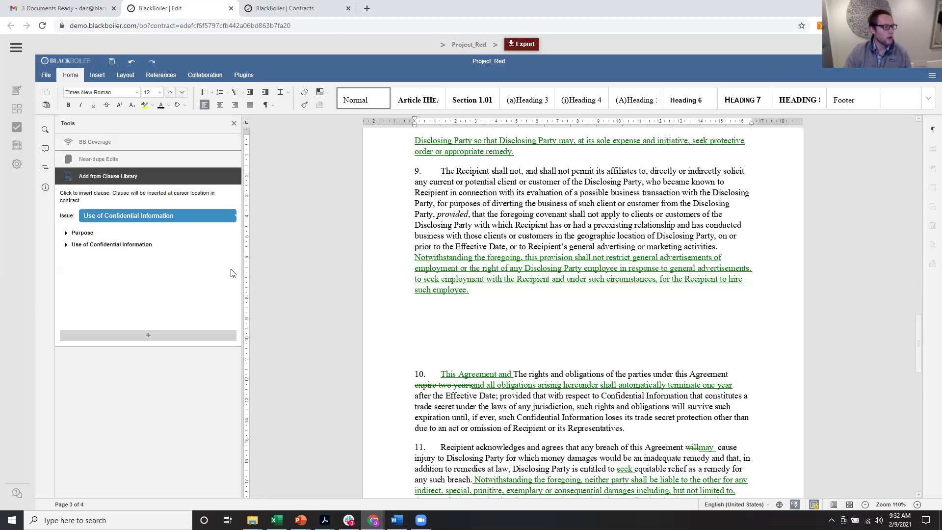
drag(266, 268, 292, 269)
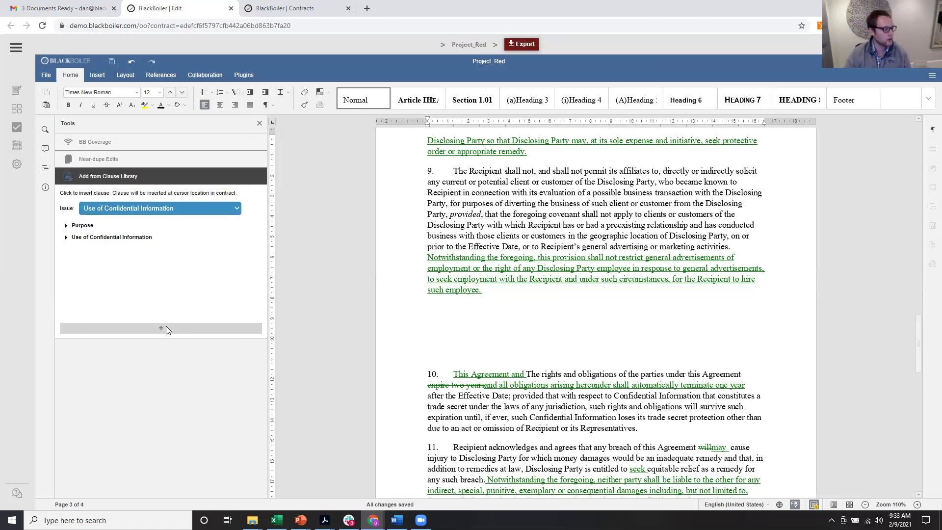
click(166, 330)
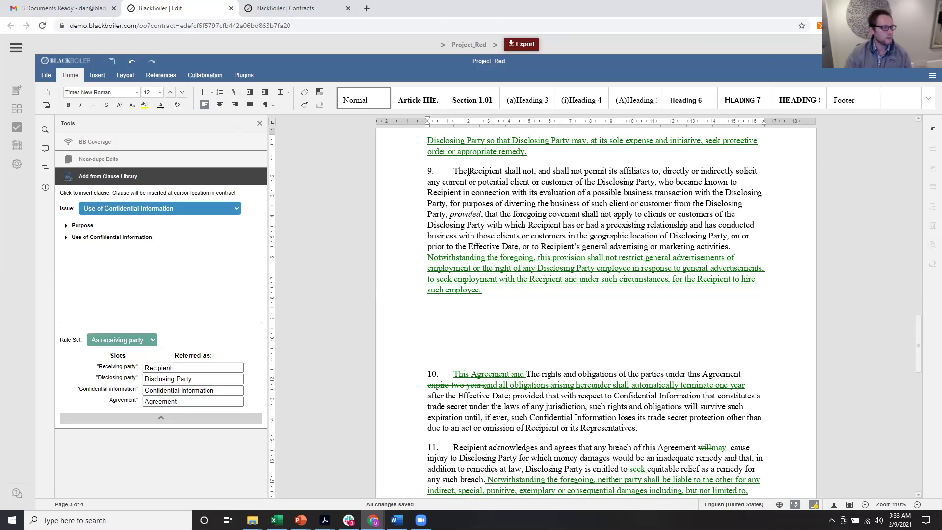
drag(468, 172, 504, 172)
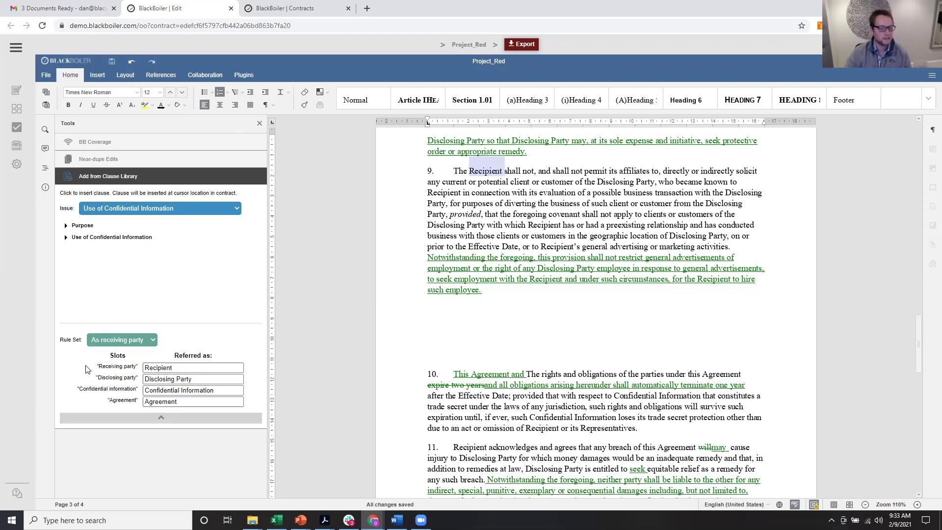
double_click(179, 367)
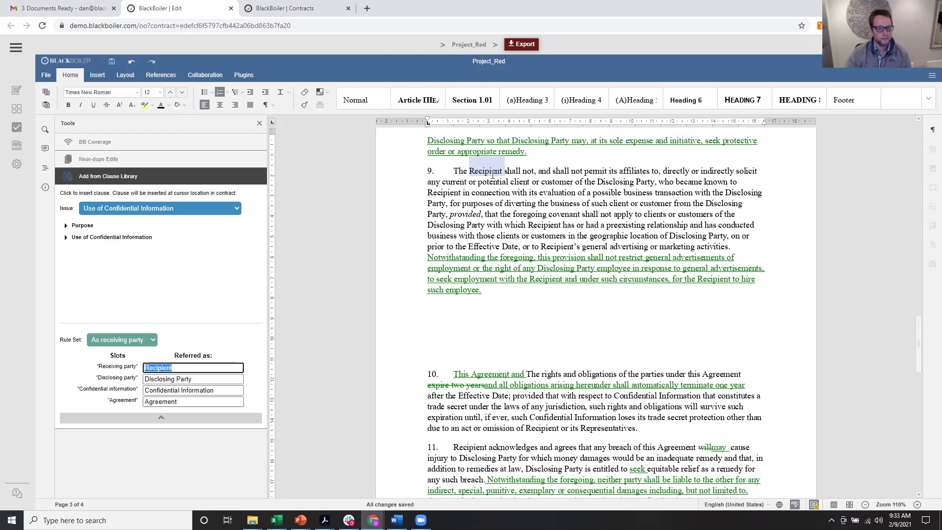
Insert the Competing Business library clause into the empty paragraph below section 9
click(216, 210)
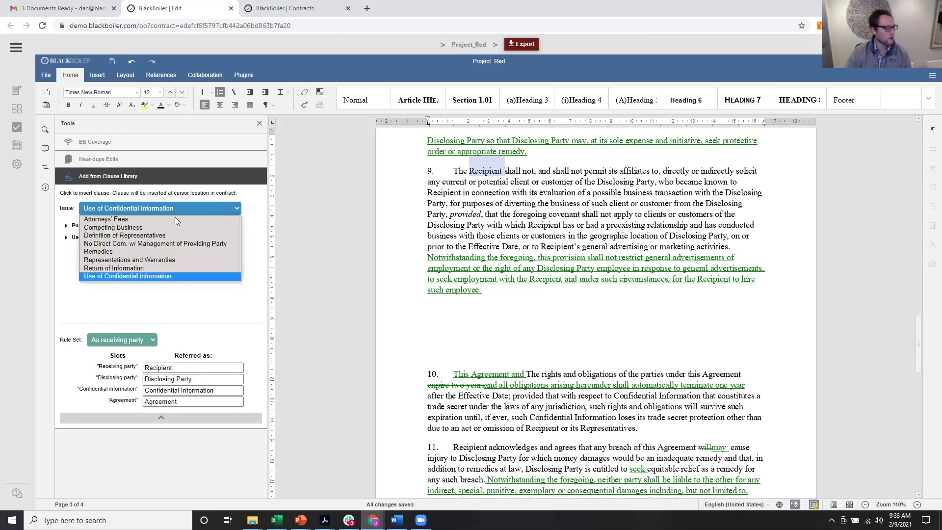
click(123, 228)
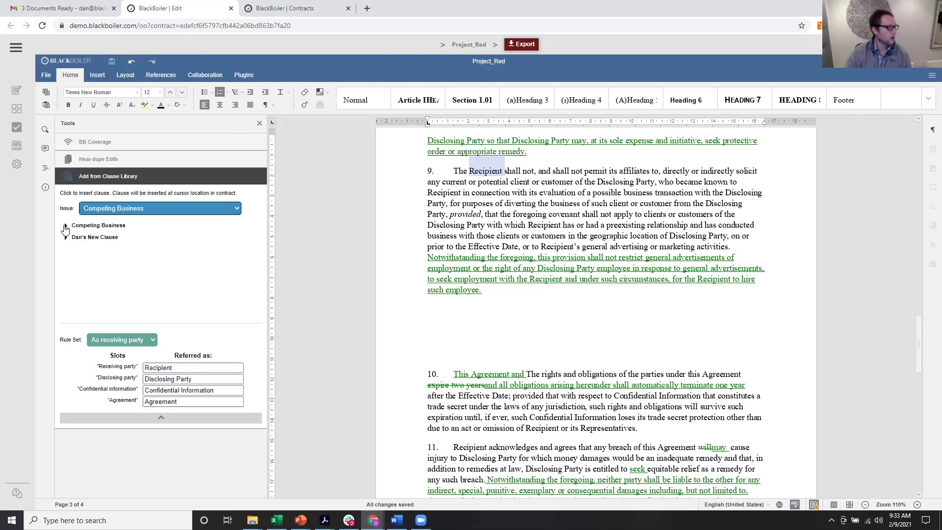
click(65, 226)
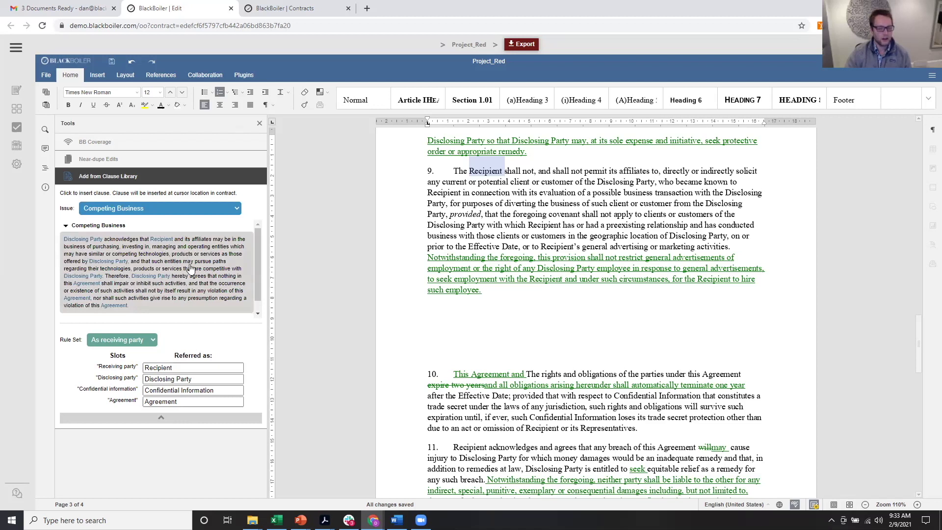
click(417, 322)
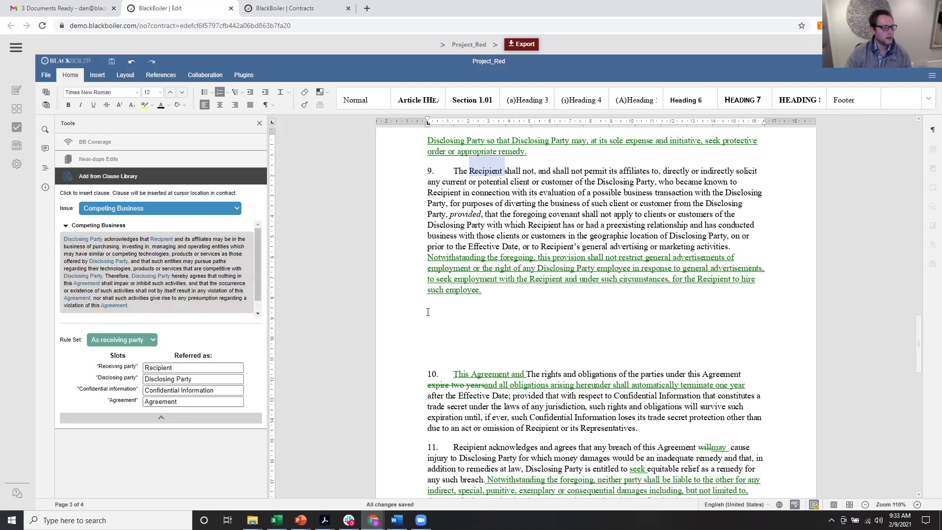
click(118, 259)
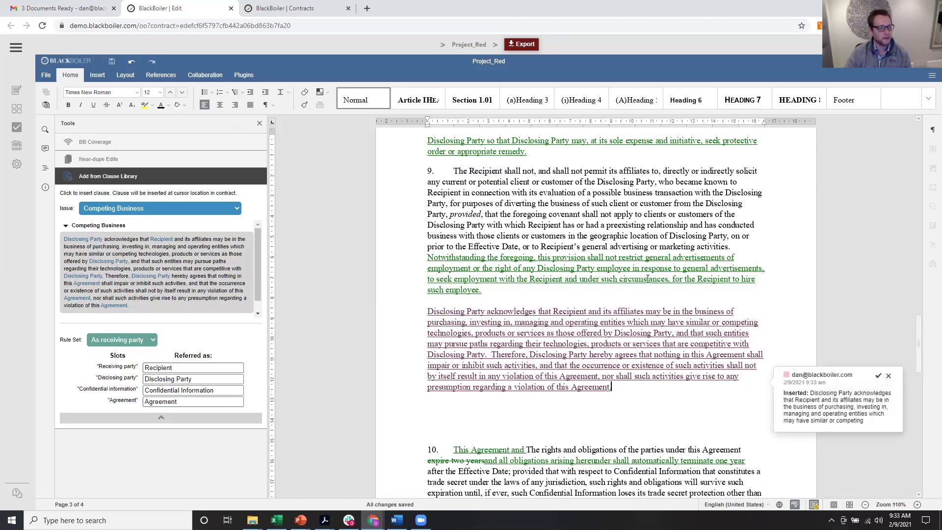
drag(529, 279, 563, 280)
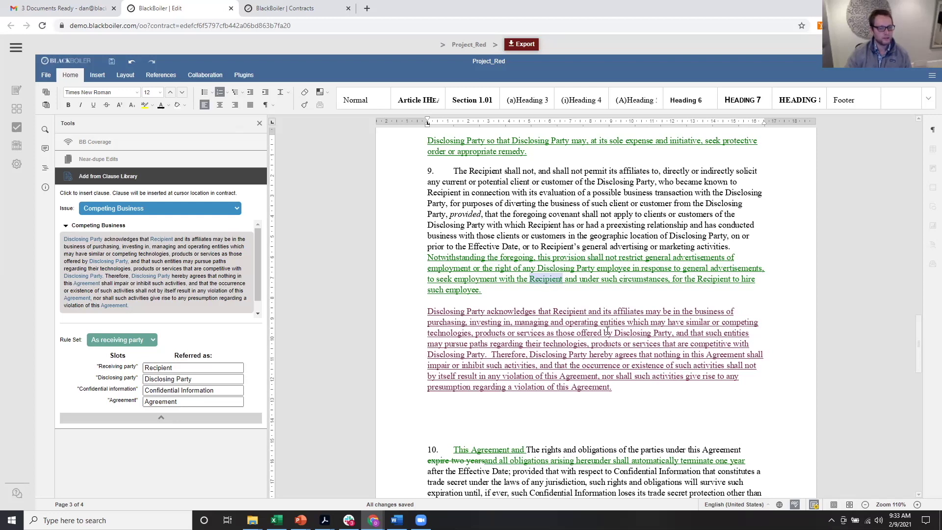
Replace 'Denver, CO' with 'New York, NY' in section 12
scroll(610, 333, down, 3)
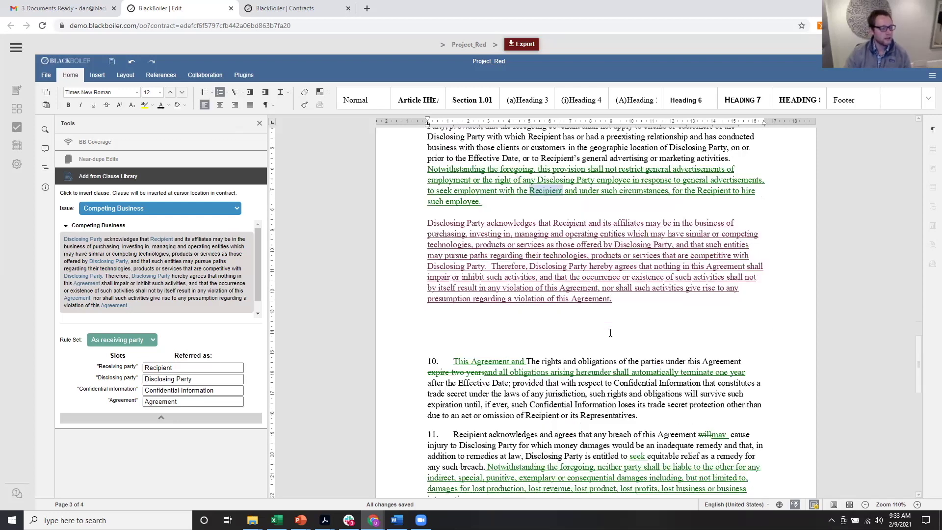
scroll(610, 332, down, 6)
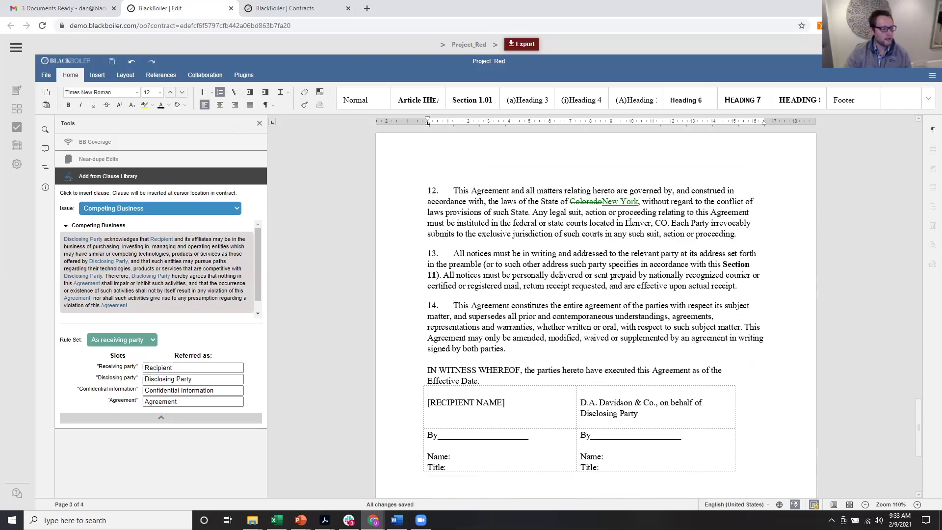
drag(625, 222, 665, 225)
text(New York, )
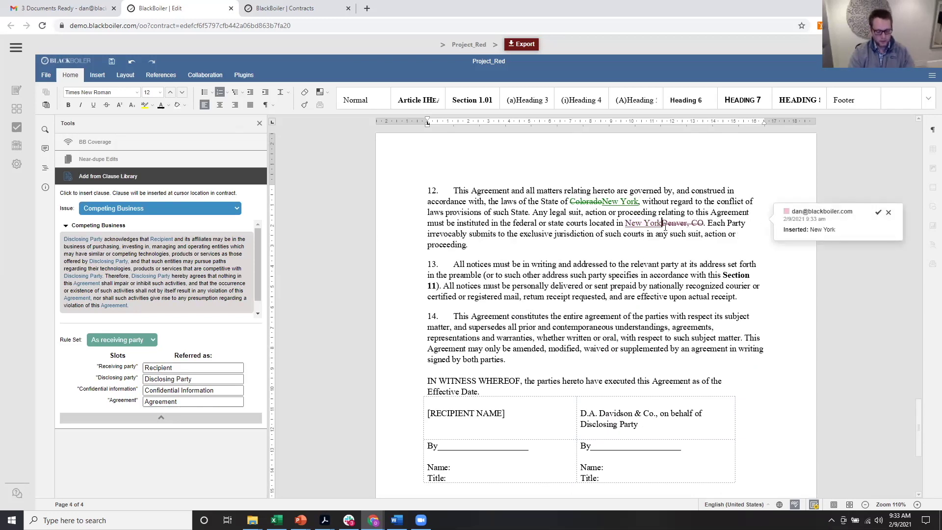
text(NY)
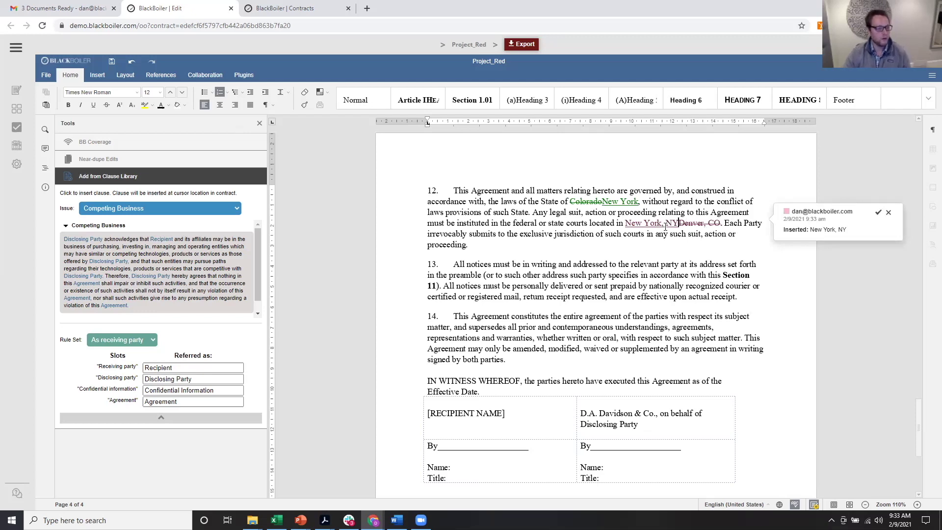
Export the redlined Project_Red contract as a Word file
scroll(602, 274, down, 2)
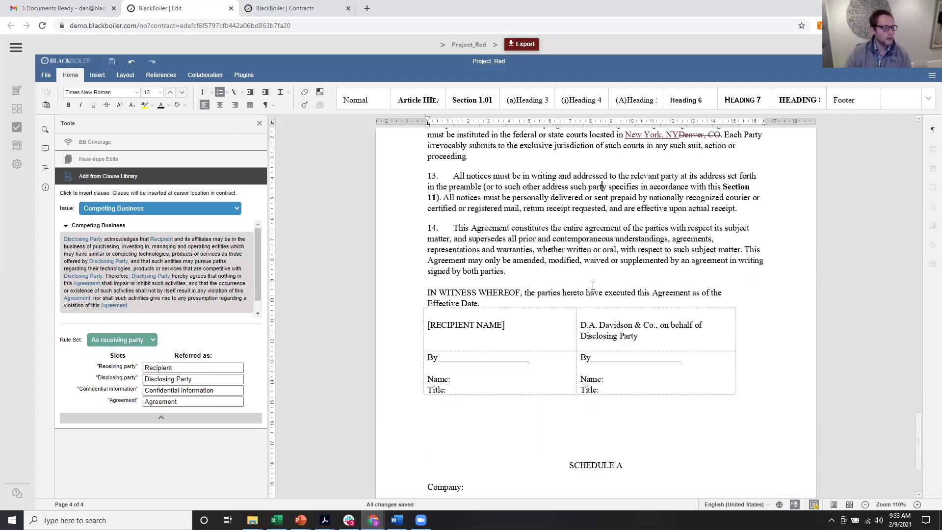
click(523, 44)
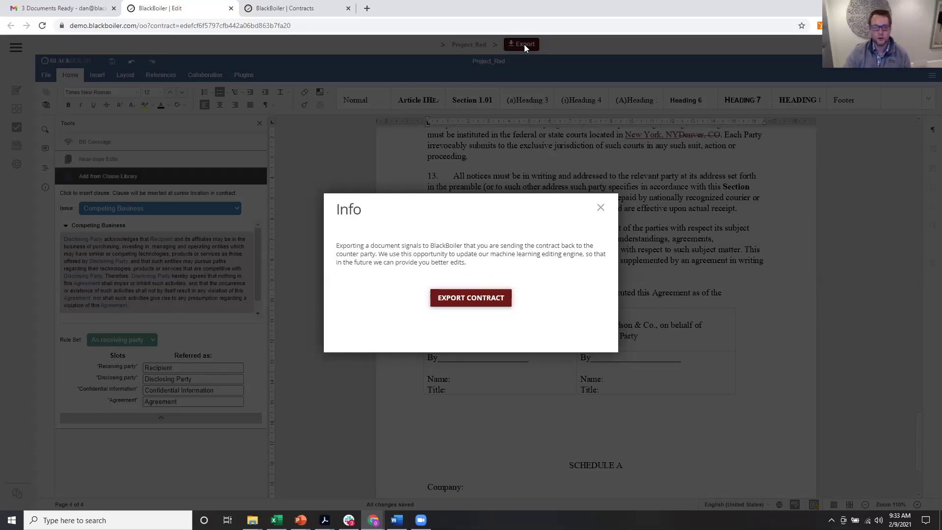
click(468, 298)
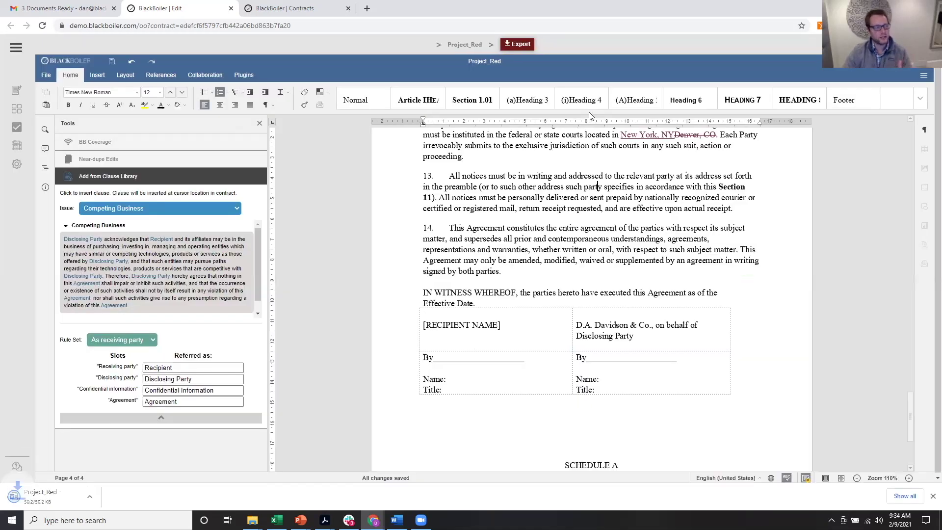